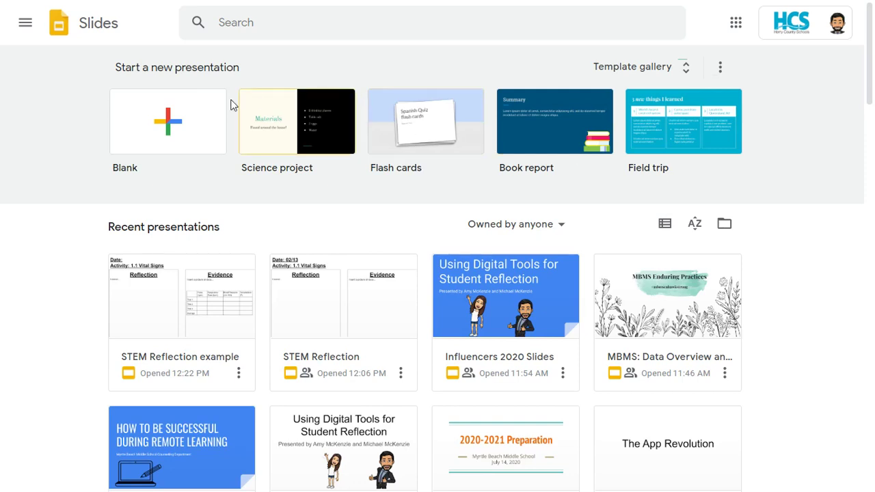
- Start a blank presentation and bring up the Add-ons menu
{"action": "left_click", "coordinate": [198, 120]}
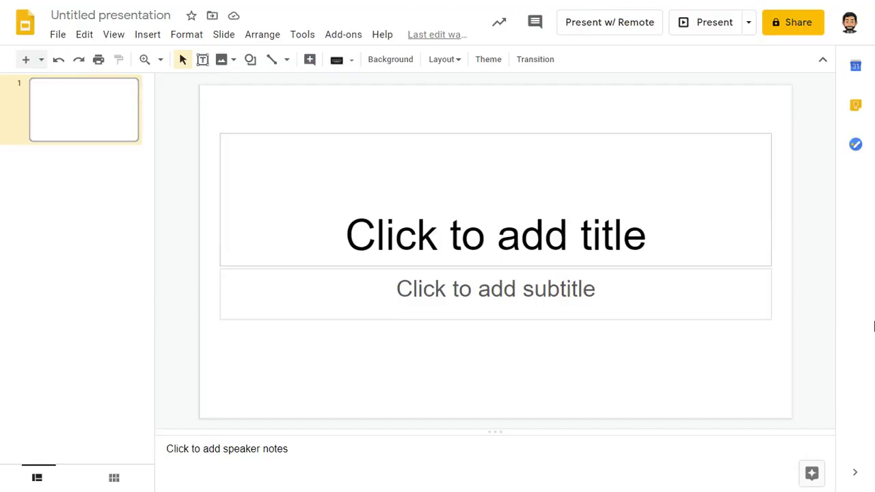
{"action": "left_click", "coordinate": [360, 35]}
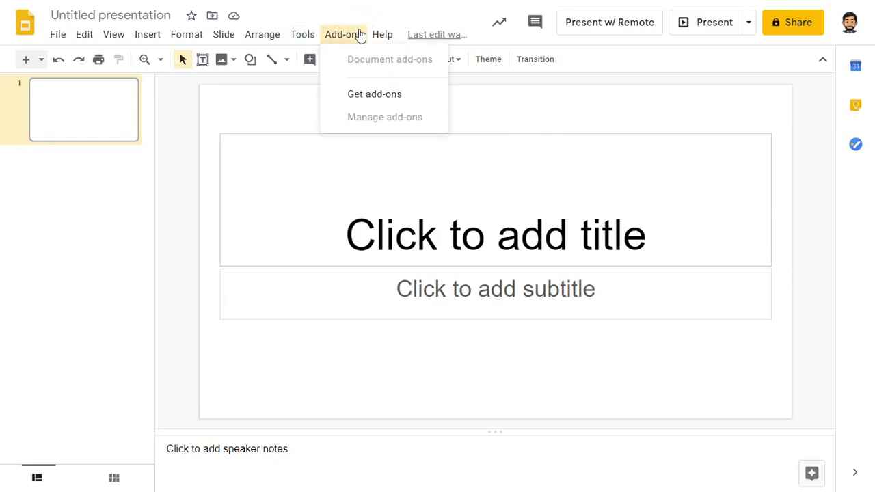
- Install Pear Deck for Google Slides from the Marketplace, granting its permissions, then close the Marketplace
{"action": "left_click", "coordinate": [371, 96]}
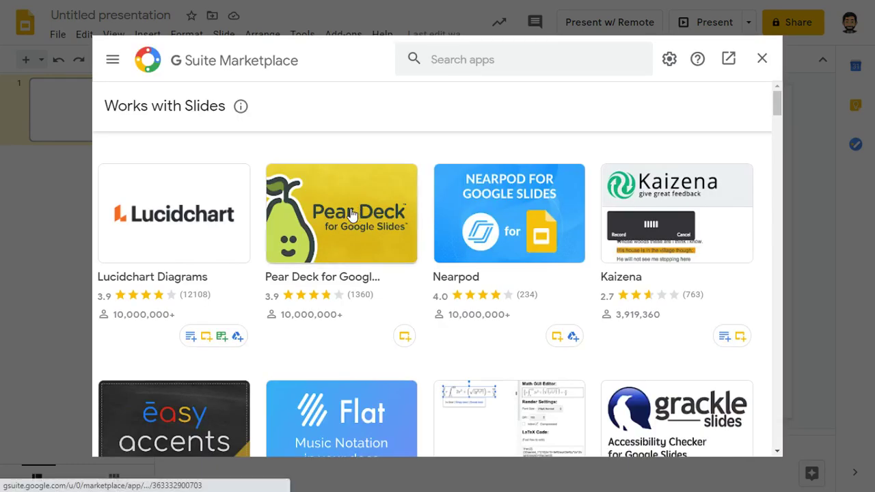
{"action": "left_click", "coordinate": [351, 209]}
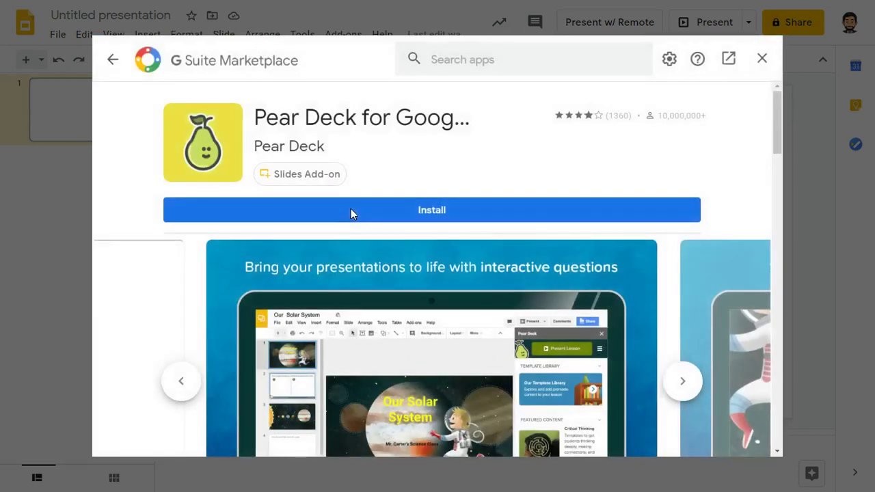
{"action": "left_click", "coordinate": [374, 219]}
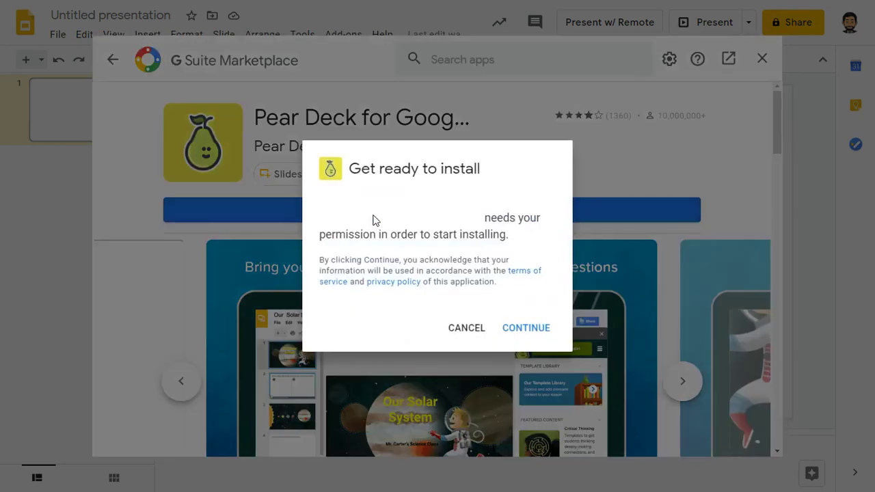
{"action": "left_click", "coordinate": [544, 334]}
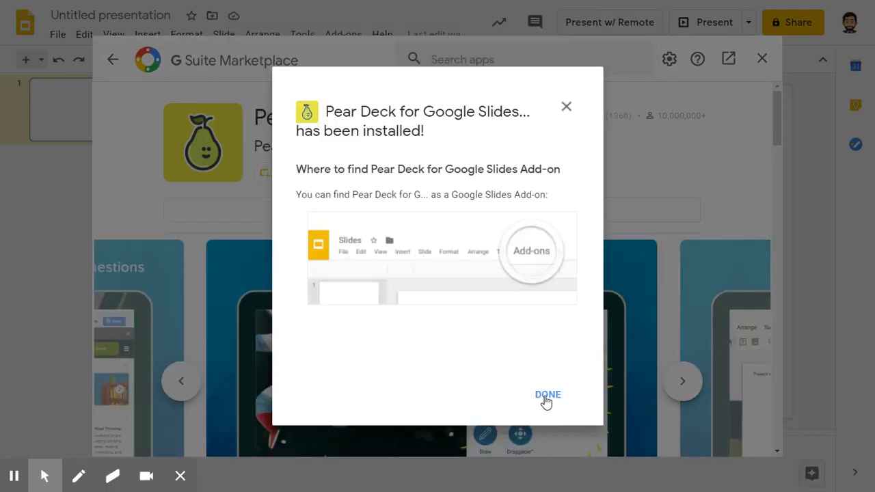
{"action": "left_click", "coordinate": [546, 403]}
{"action": "left_click", "coordinate": [761, 58]}
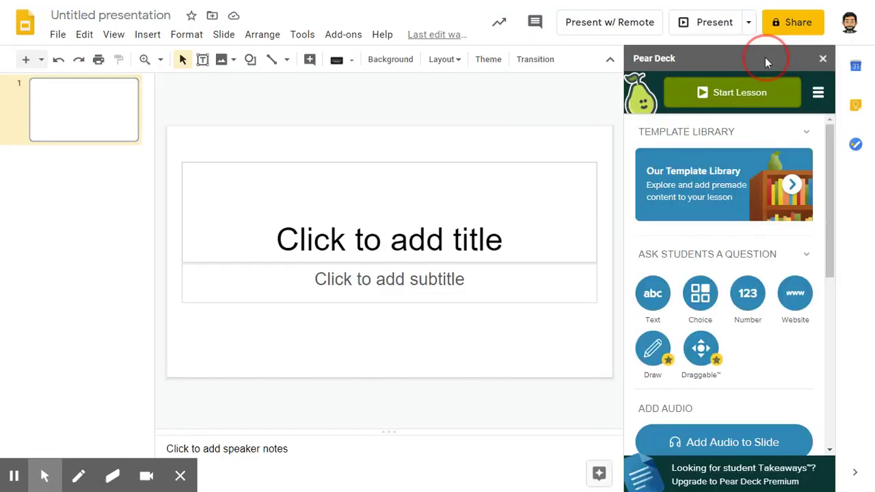
- Open the Add-ons menu to reach the Pear Deck add-on
{"action": "left_click", "coordinate": [351, 37]}
{"action": "mouse_move", "coordinate": [356, 99]}
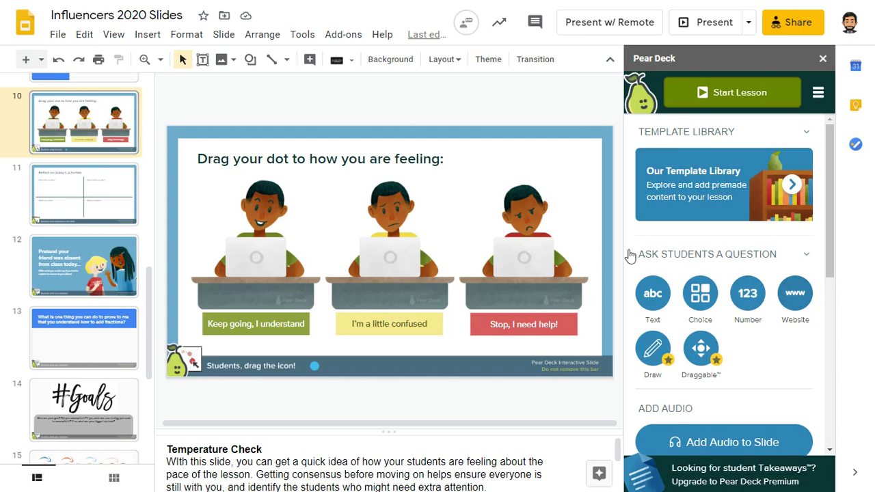
- Browse Pear Deck's template library and its During Lesson templates
{"action": "left_click", "coordinate": [792, 184]}
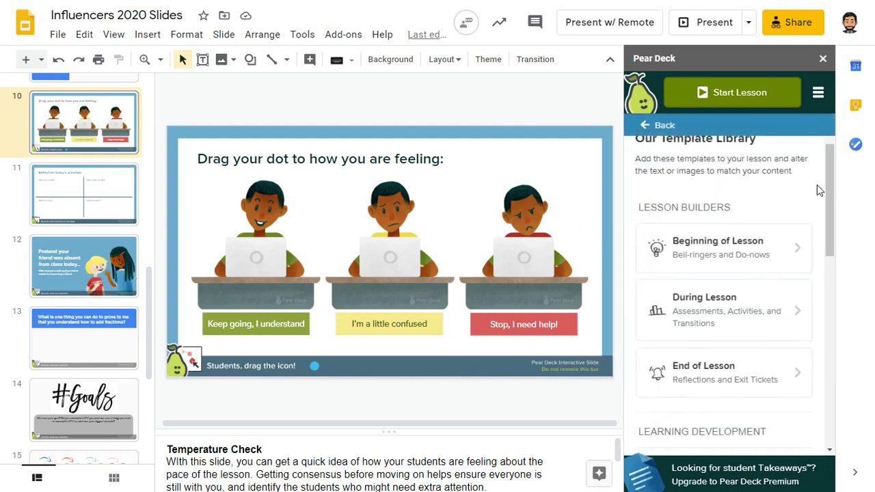
{"action": "left_click_drag", "start_coordinate": [832, 193], "coordinate": [835, 202]}
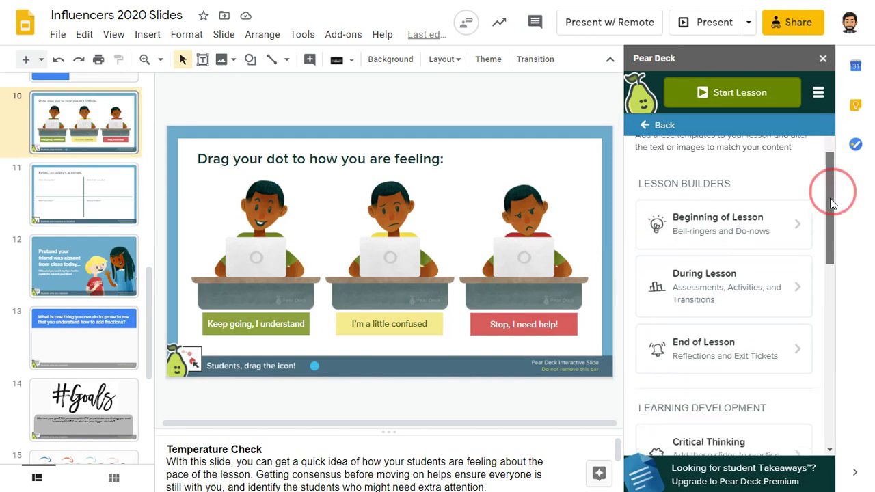
{"action": "left_click", "coordinate": [786, 287]}
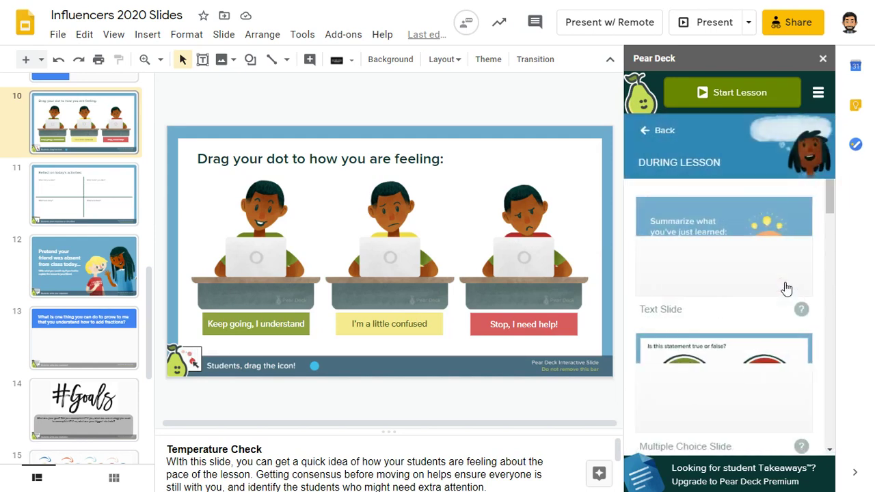
{"action": "left_click_drag", "start_coordinate": [830, 193], "coordinate": [834, 252]}
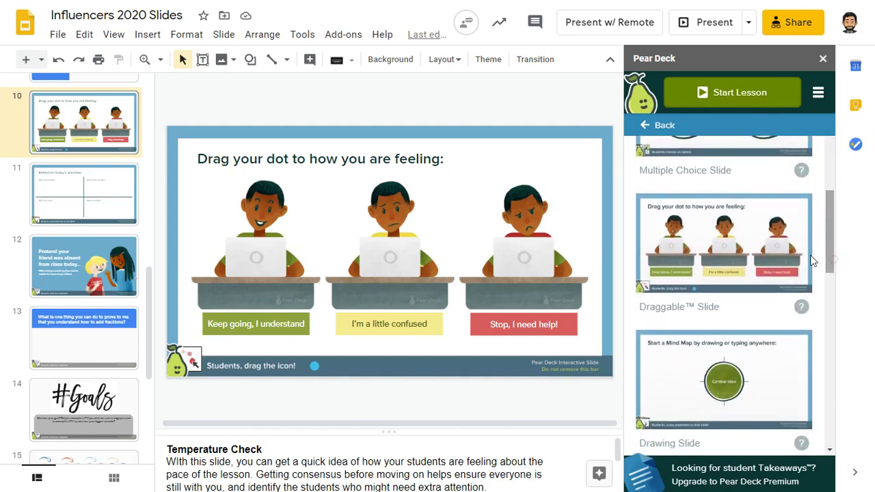
- View slides 11 and 12, then return the Pear Deck sidebar to its main menu
{"action": "left_click", "coordinate": [109, 214]}
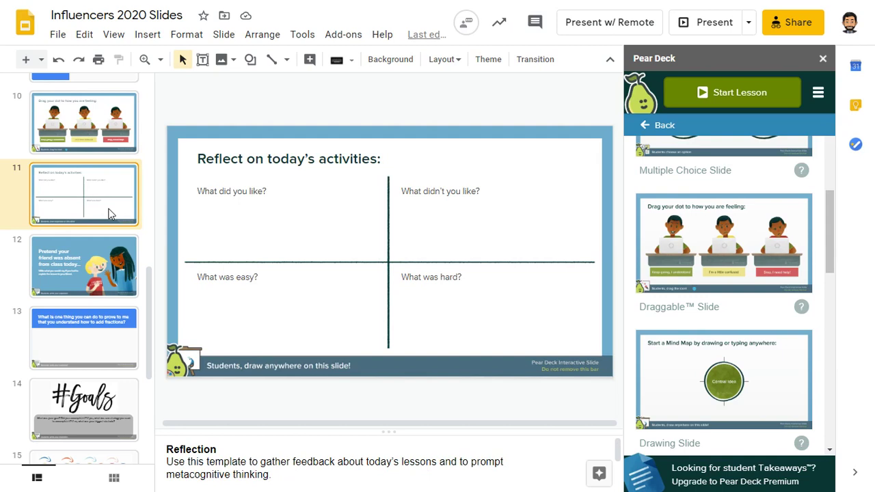
{"action": "left_click", "coordinate": [109, 260]}
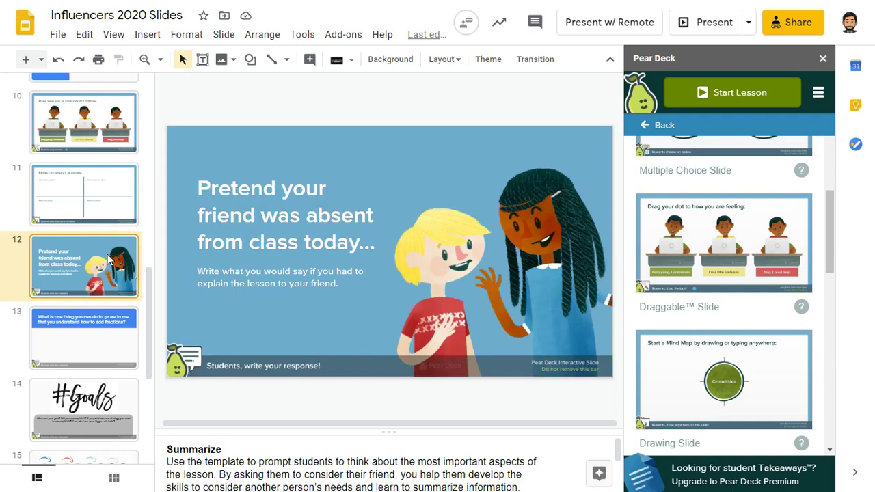
{"action": "left_click", "coordinate": [647, 130]}
{"action": "left_click", "coordinate": [647, 128]}
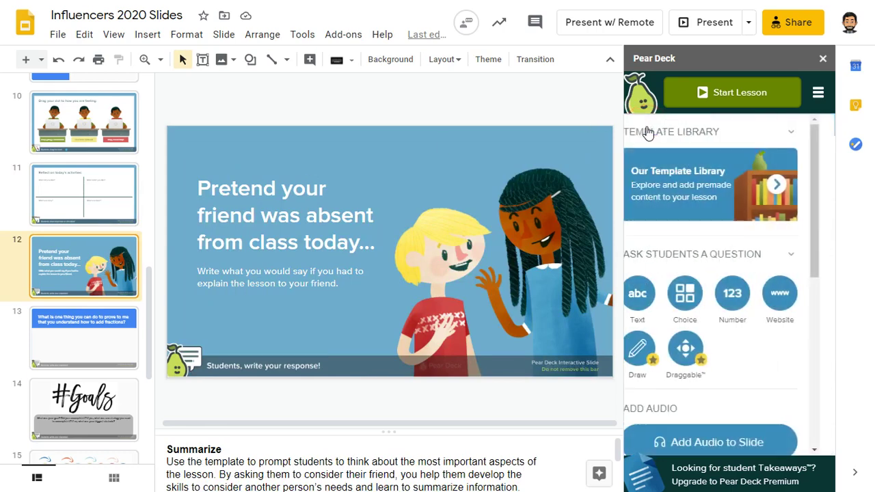
- Step through slide 13 (fractions), slide 14 (#Goals) and slide 15 (Teamwork)
{"action": "left_click", "coordinate": [71, 352]}
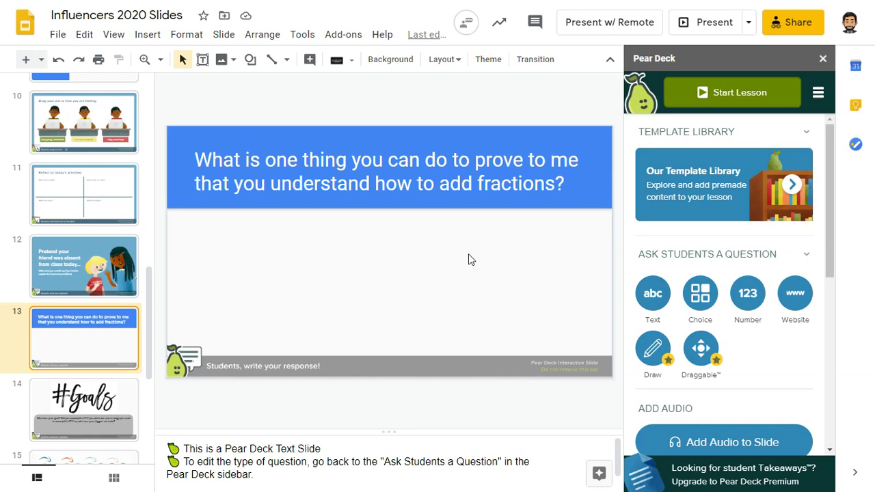
{"action": "left_click", "coordinate": [114, 399]}
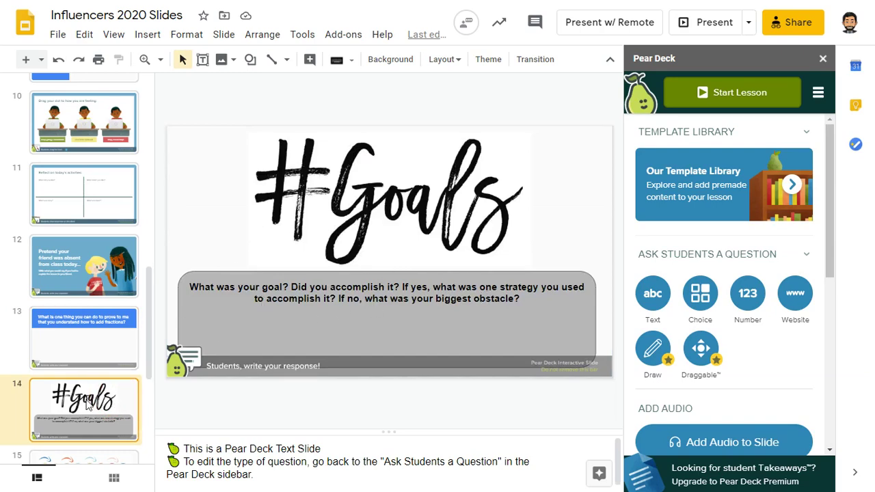
{"action": "key", "text": "Down"}
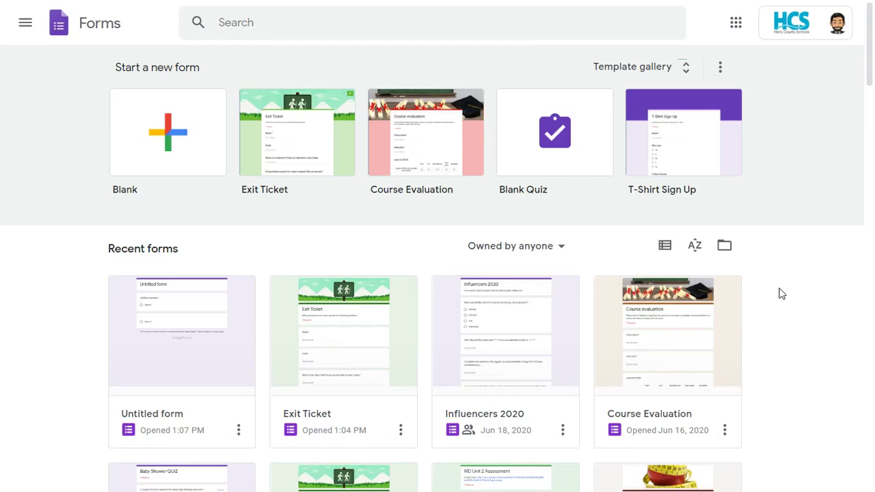
- Start a new form from the Blank Quiz template and try its question as short answer
{"action": "left_click", "coordinate": [638, 71]}
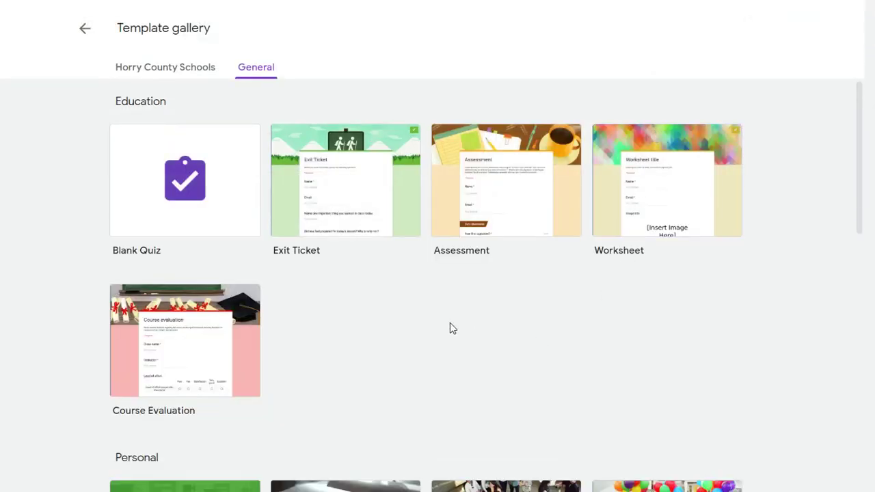
{"action": "left_click", "coordinate": [225, 217]}
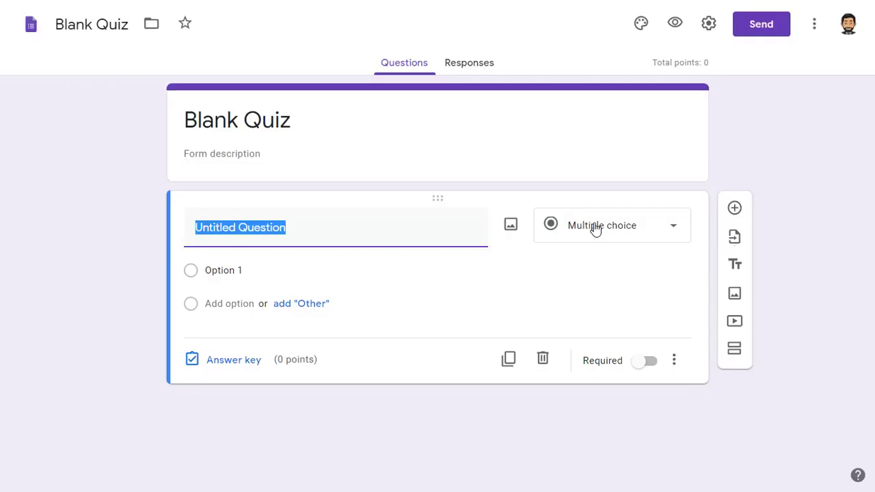
{"action": "left_click", "coordinate": [604, 233]}
{"action": "left_click", "coordinate": [621, 81]}
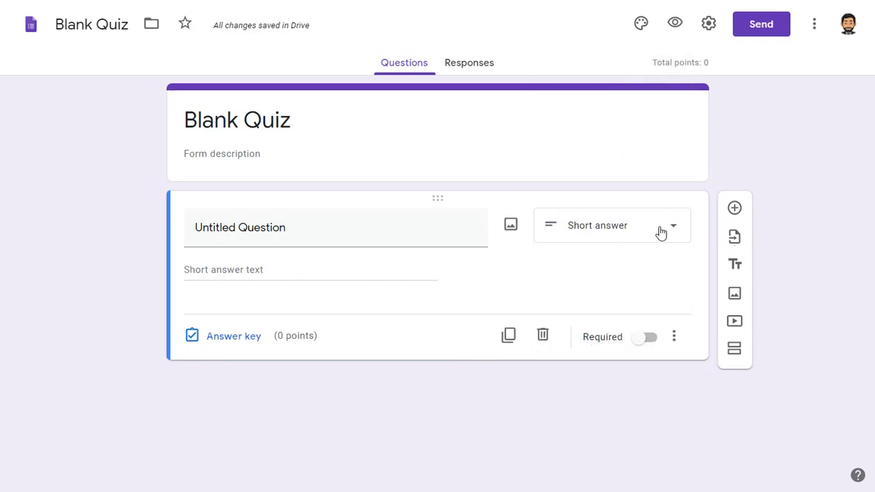
- Switch the untitled question to multiple choice, then settle on Checkboxes
{"action": "left_click", "coordinate": [660, 233]}
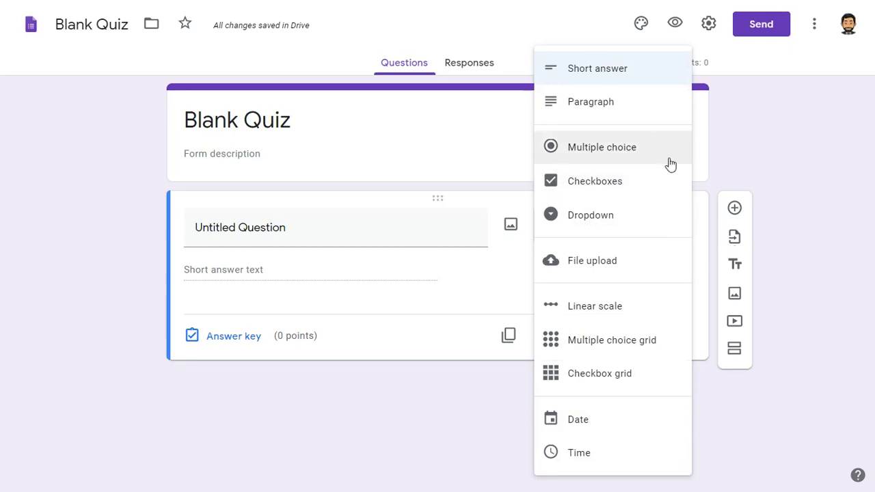
{"action": "left_click", "coordinate": [610, 155]}
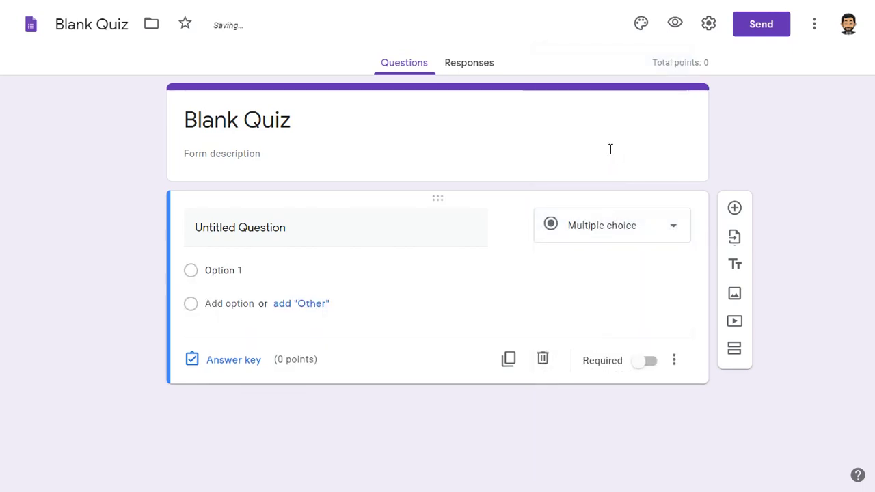
{"action": "left_click", "coordinate": [670, 239]}
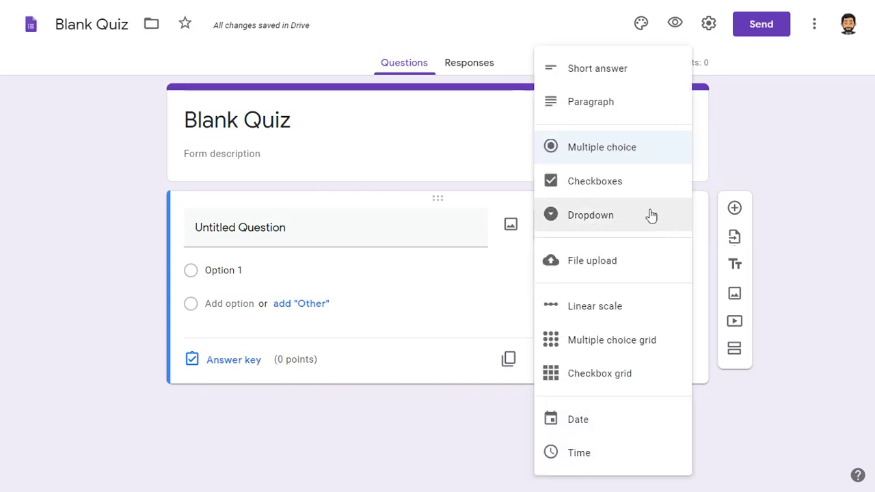
{"action": "left_click", "coordinate": [608, 191]}
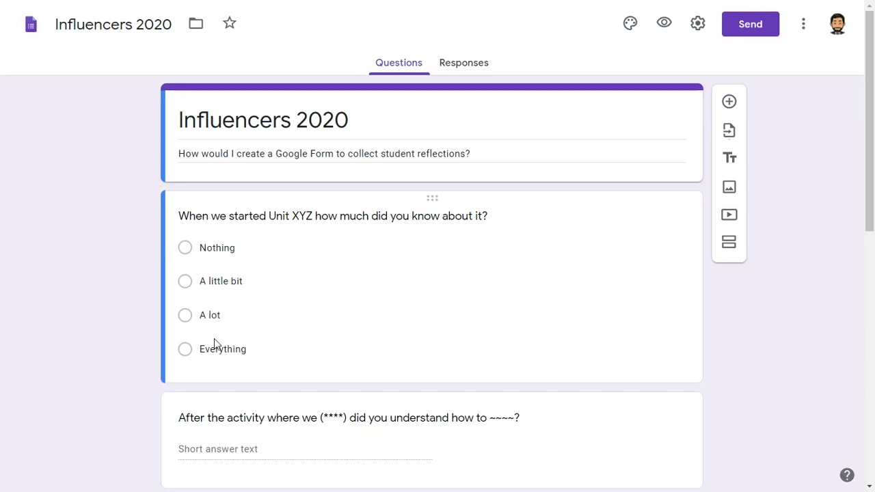
- Scroll through the Influencers 2020 form to its final long-answer reflection questions
{"action": "scroll", "coordinate": [213, 342], "scroll_direction": "down", "scroll_amount": 2}
{"action": "scroll", "coordinate": [214, 338], "scroll_direction": "down", "scroll_amount": 1}
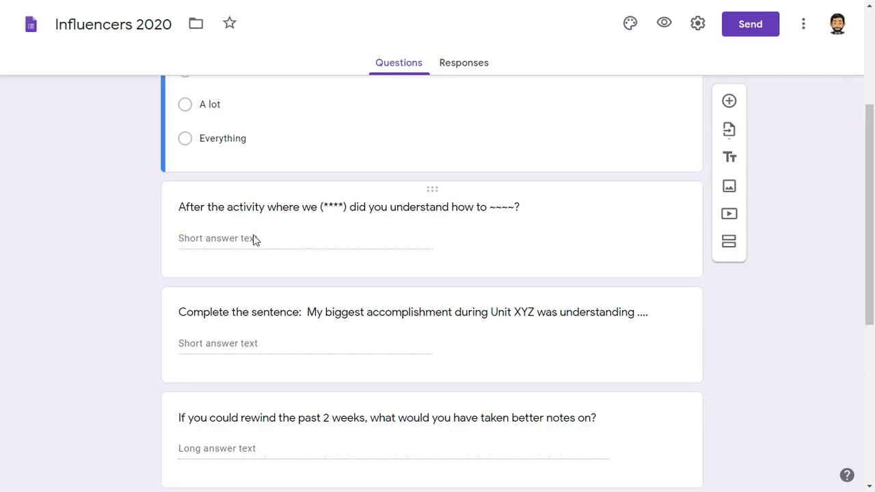
{"action": "scroll", "coordinate": [221, 345], "scroll_direction": "down", "scroll_amount": 1}
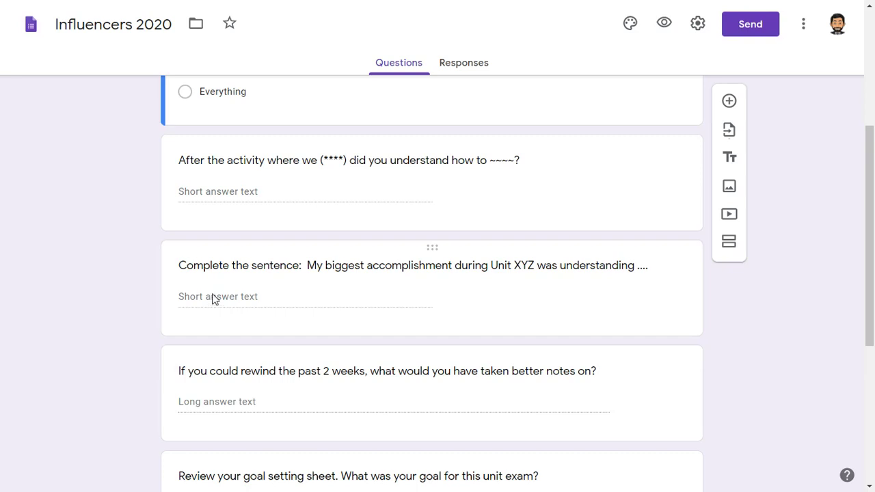
{"action": "scroll", "coordinate": [231, 301], "scroll_direction": "down", "scroll_amount": 2}
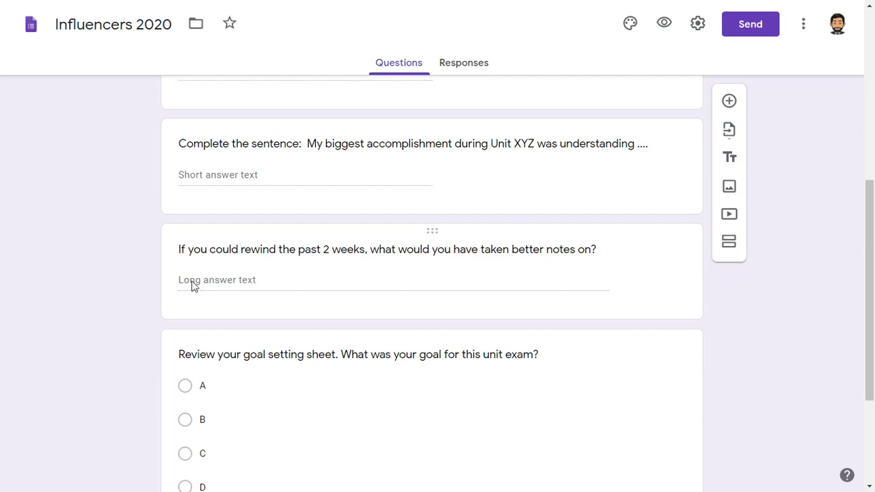
{"action": "scroll", "coordinate": [192, 285], "scroll_direction": "down", "scroll_amount": 3}
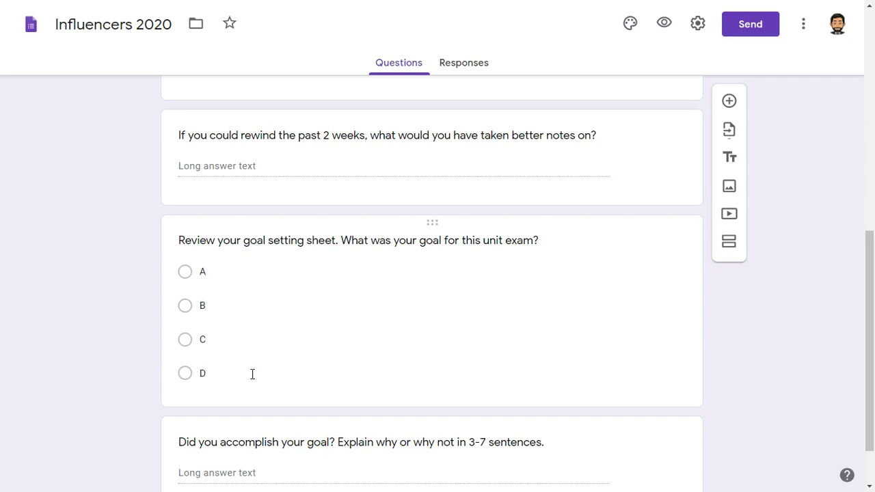
{"action": "scroll", "coordinate": [252, 374], "scroll_direction": "down", "scroll_amount": 2}
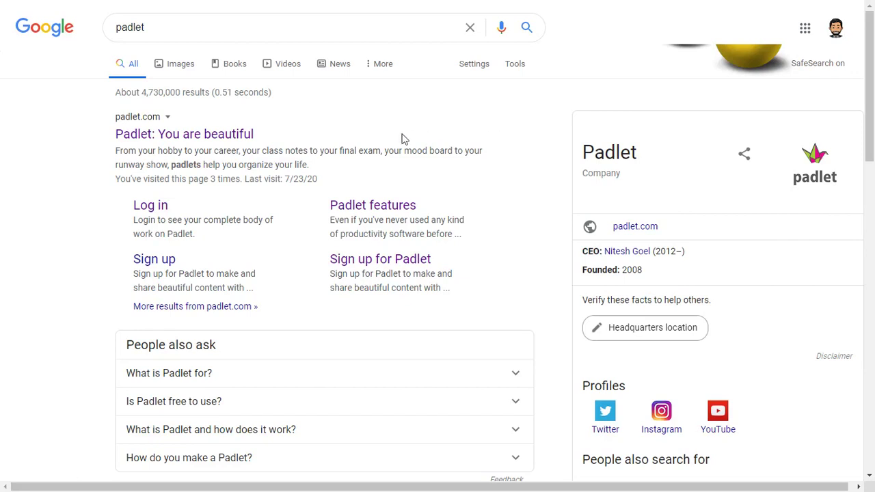
- Open the 'Padlet: You are beautiful' search result to reach padlet.com
{"action": "left_click", "coordinate": [227, 142]}
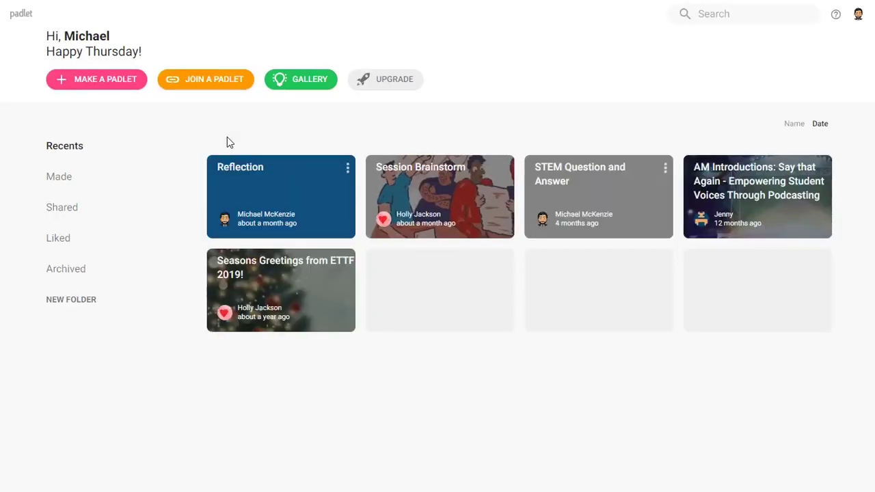
- Make a new blank Wall padlet, skip past its initial settings and start posting
{"action": "left_click", "coordinate": [103, 89]}
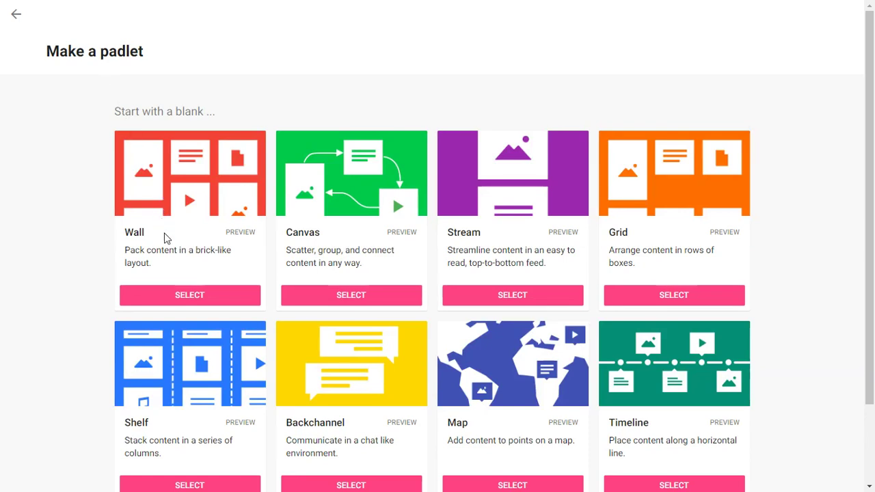
{"action": "left_click", "coordinate": [171, 304]}
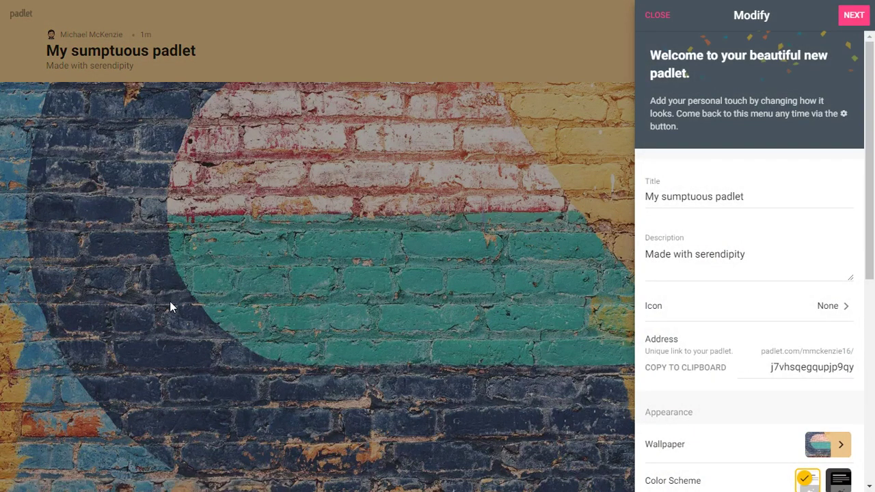
{"action": "left_click", "coordinate": [845, 26]}
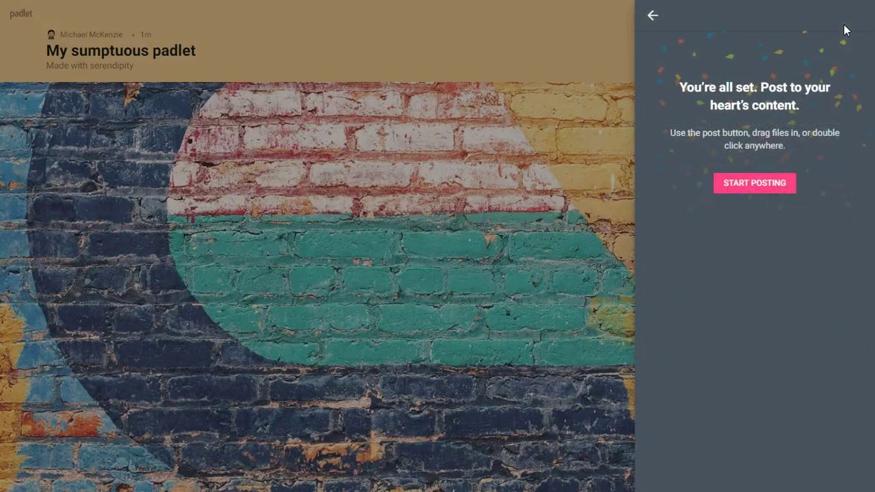
{"action": "left_click", "coordinate": [768, 182]}
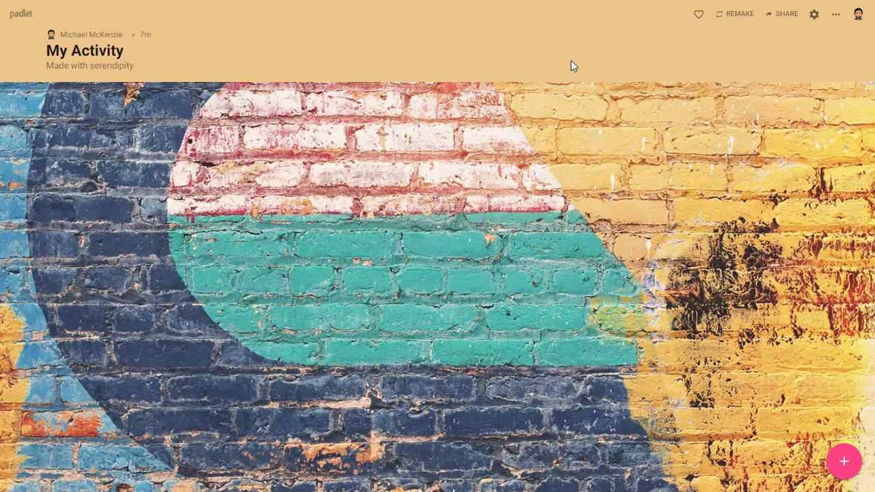
- Set the padlet description to 'What is one thing you learned from today's lesson?' and save it
{"action": "left_click", "coordinate": [813, 17]}
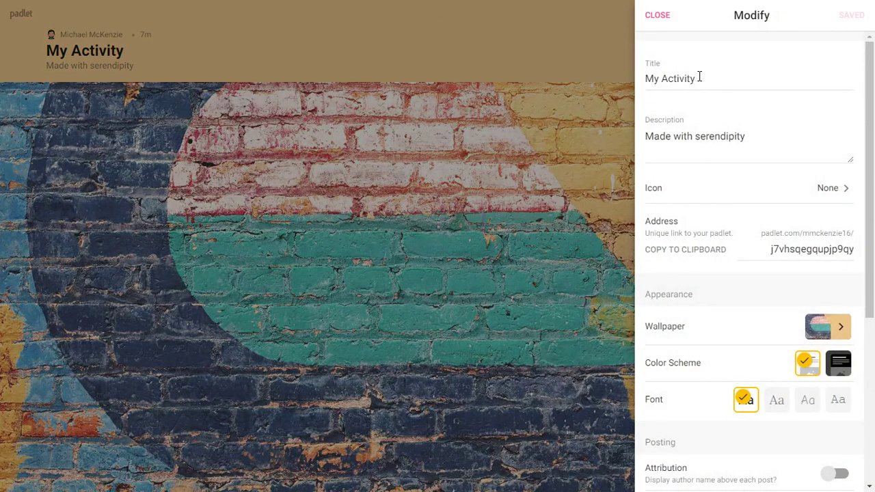
{"action": "left_click_drag", "start_coordinate": [775, 145], "coordinate": [649, 134]}
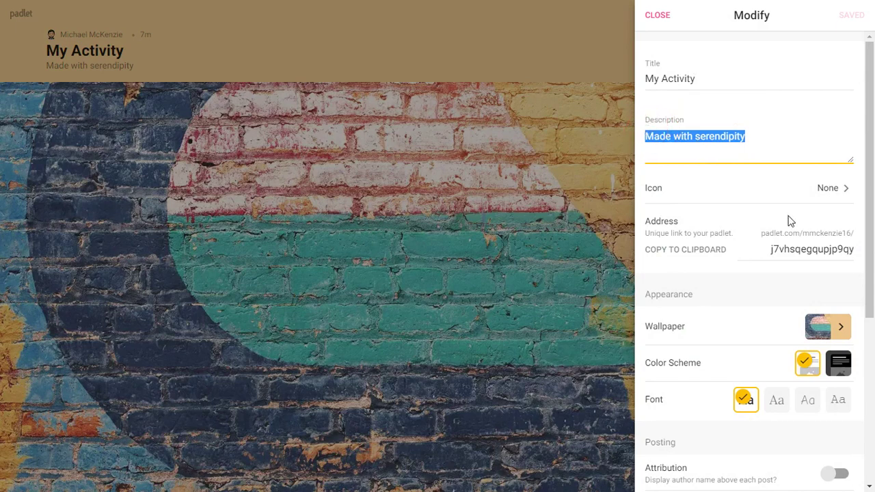
{"action": "key", "text": "BackSpace"}
{"action": "type", "text": "What is one thing you learned fom"}
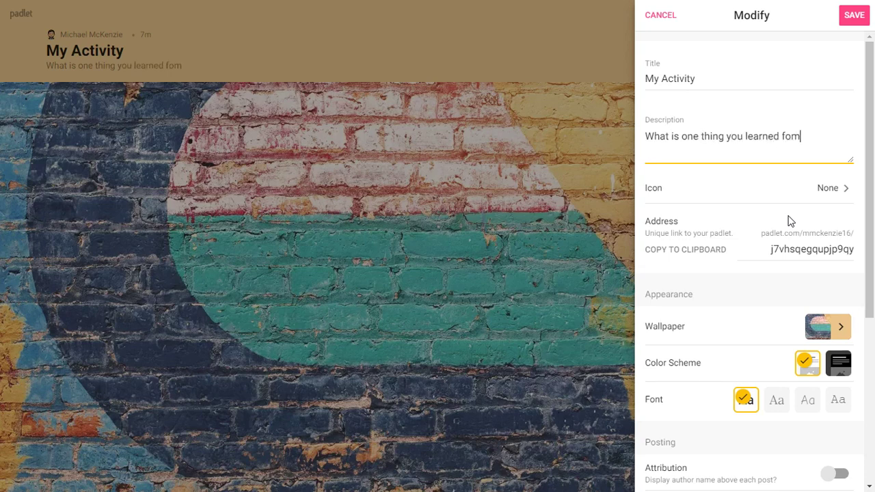
{"action": "key", "text": "BackSpace"}
{"action": "key", "text": "BackSpace"}
{"action": "key", "text": "BackSpace"}
{"action": "type", "text": "rom today's lesson?"}
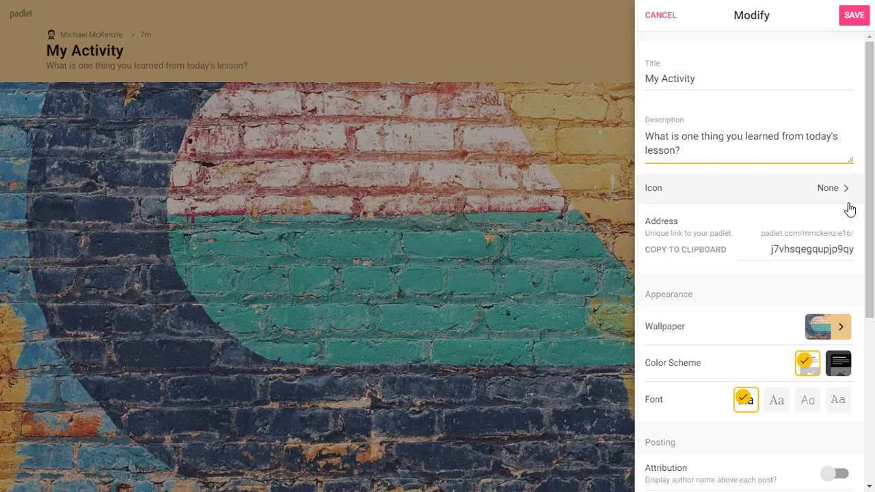
{"action": "left_click_drag", "start_coordinate": [869, 199], "coordinate": [869, 270]}
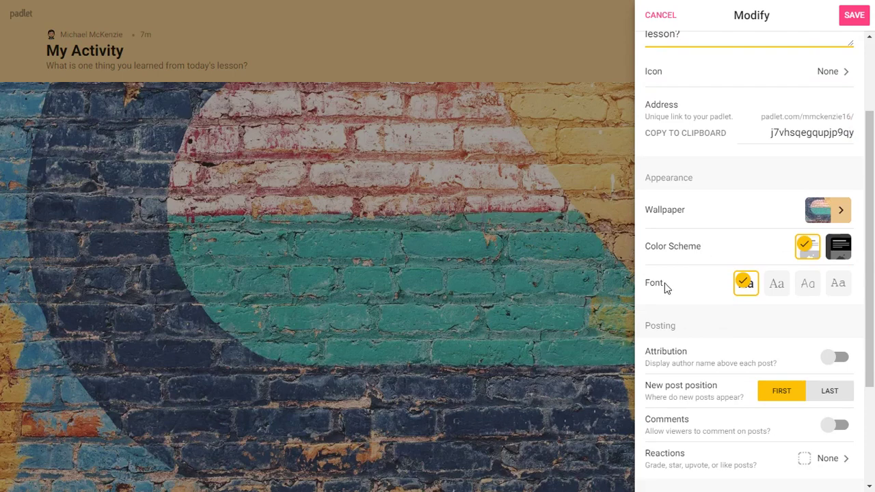
{"action": "left_click", "coordinate": [853, 15]}
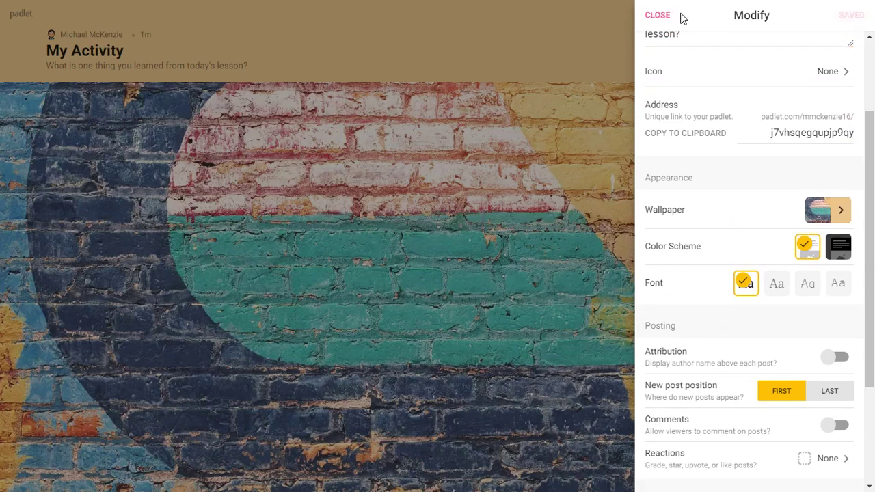
{"action": "left_click", "coordinate": [657, 16]}
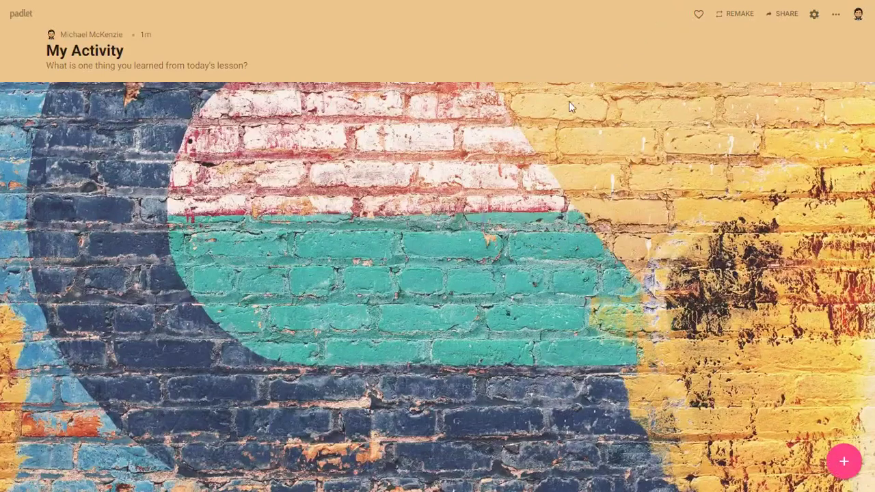
{"action": "left_click", "coordinate": [786, 15]}
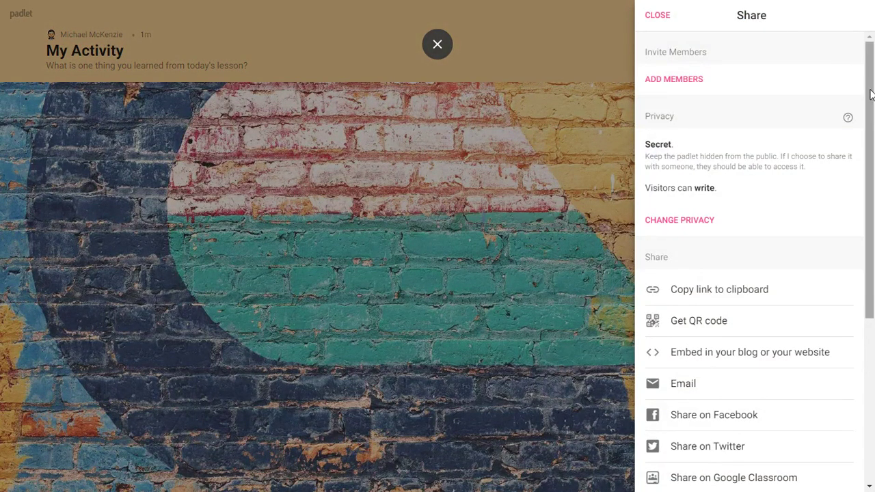
{"action": "scroll", "coordinate": [865, 82], "scroll_direction": "down", "scroll_amount": 3}
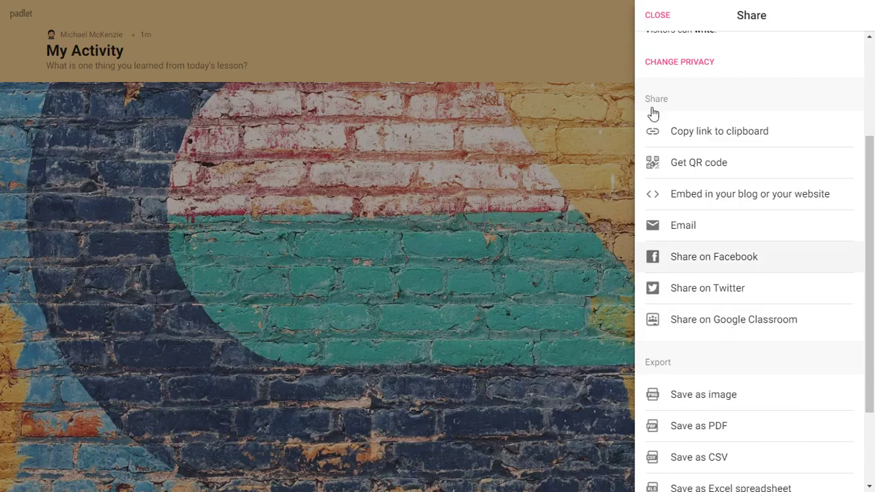
{"action": "left_click", "coordinate": [657, 16]}
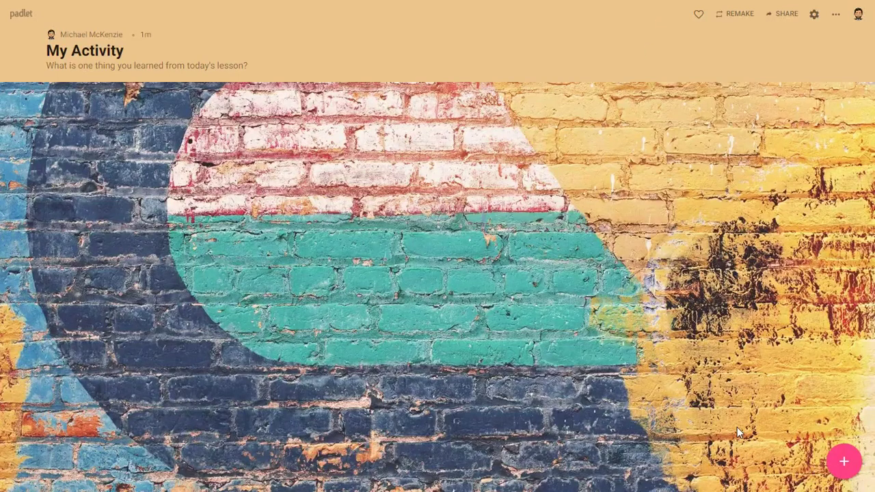